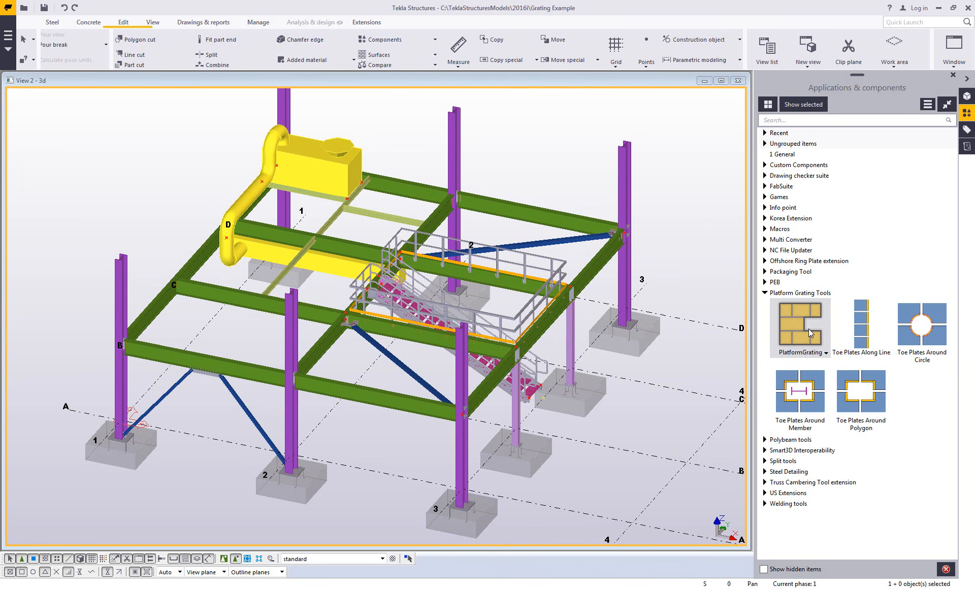
Open the Platform Grating layout and pick the six perimeter beams of the platform as outer boundary members.
double_click(810, 333)
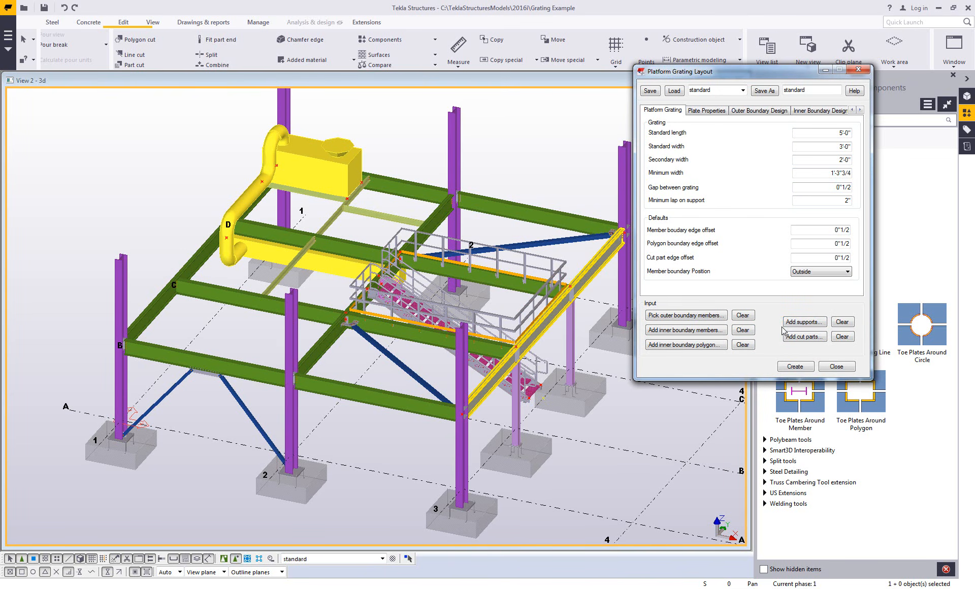
left_click(692, 315)
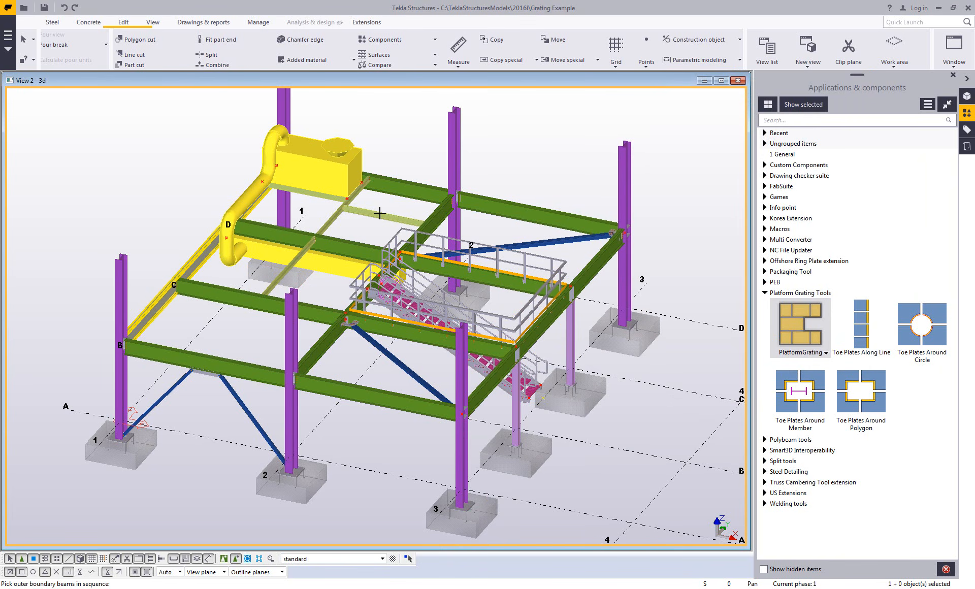
left_click(413, 197)
left_click(490, 208)
left_click(598, 271)
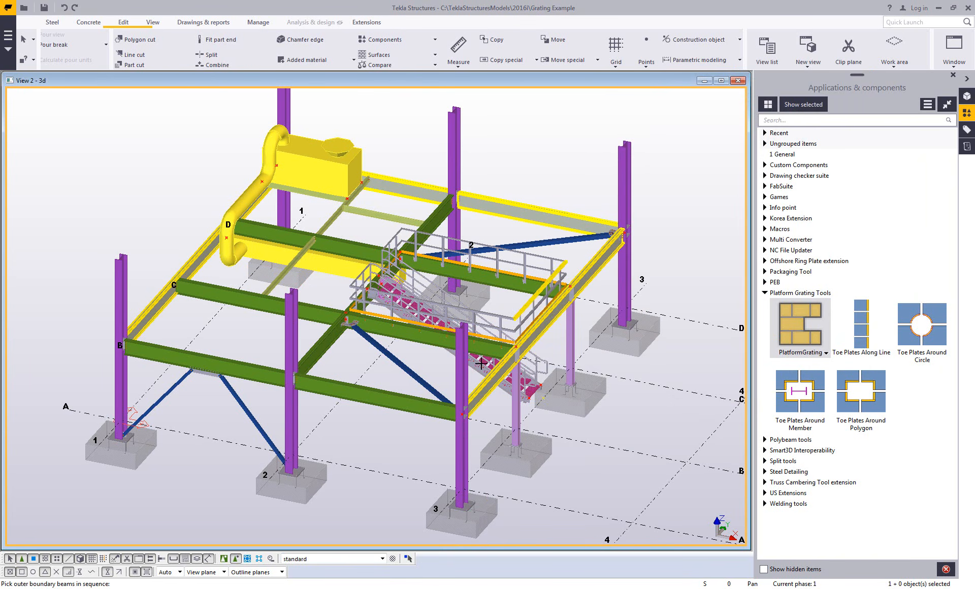
left_click(388, 395)
left_click(287, 376)
middle_click(258, 349)
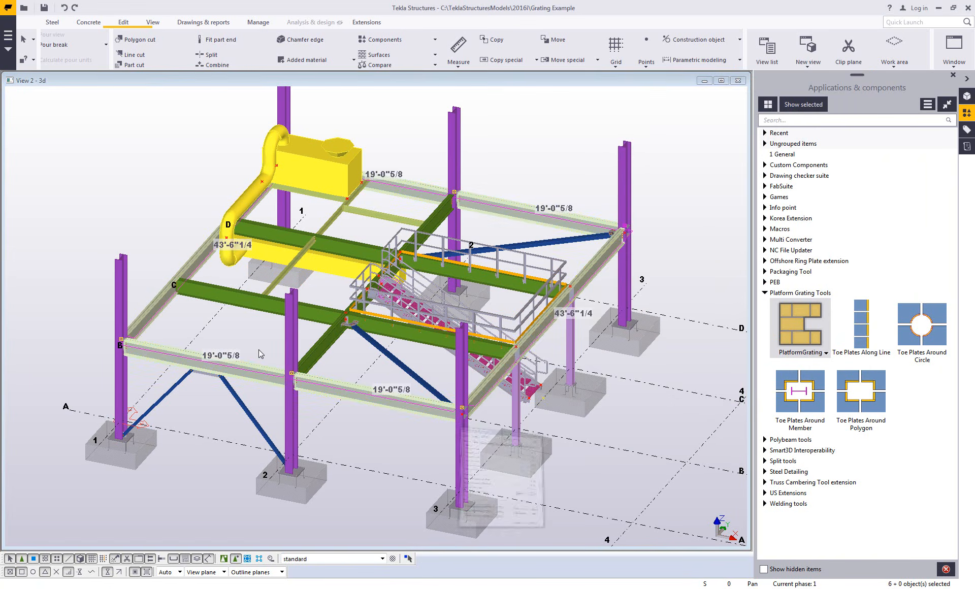
Add the four interior beams along grid lines C and D as grating supports.
left_click(806, 321)
left_click(236, 300)
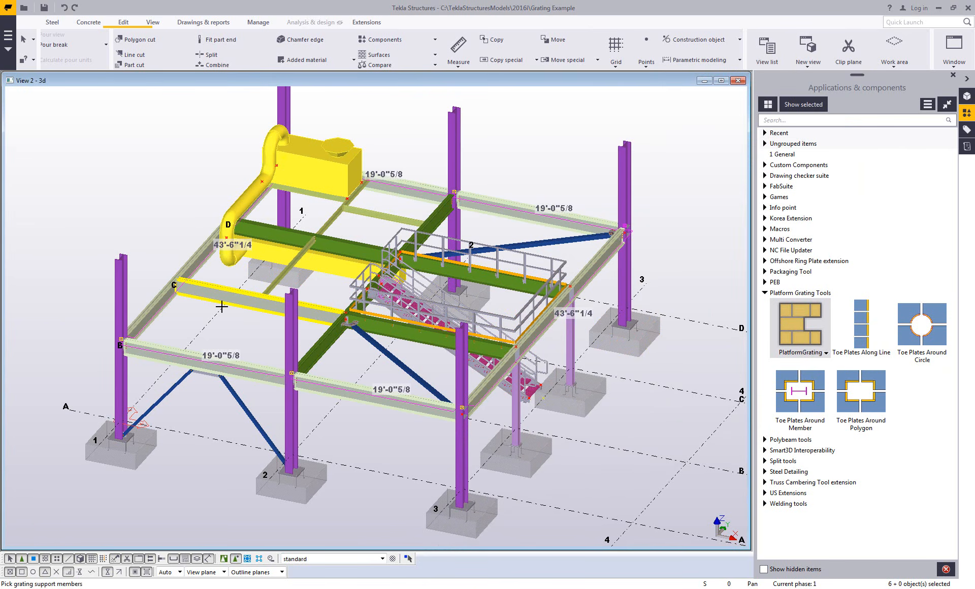
left_click(328, 243)
left_click(398, 333)
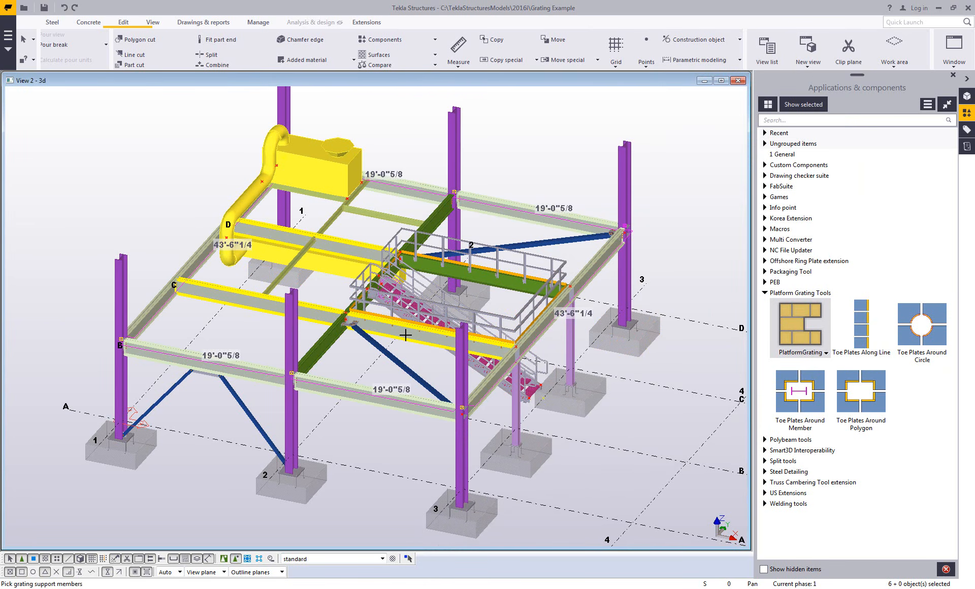
left_click(487, 276)
middle_click(485, 281)
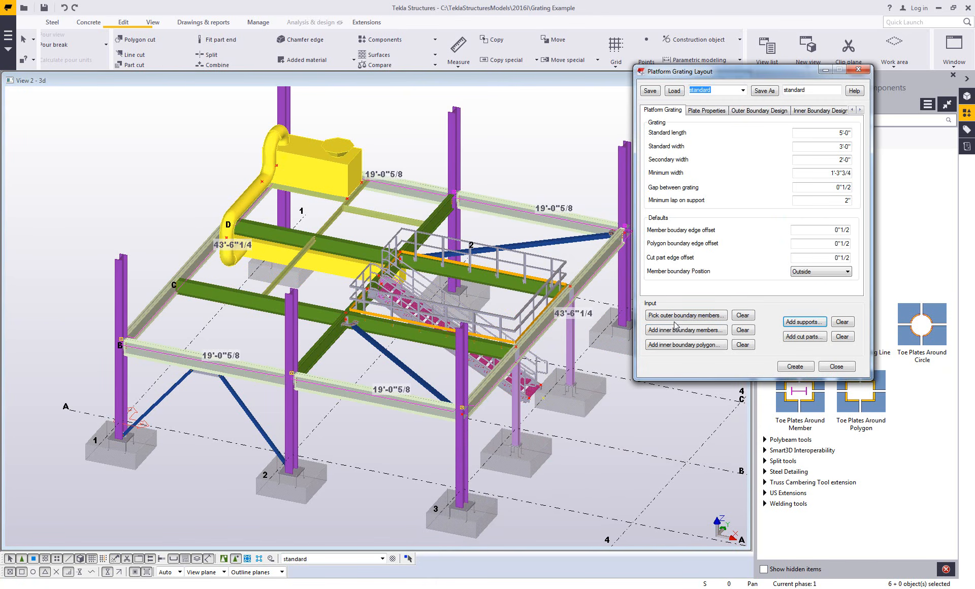
Pick the four beams around the stair opening as inner boundary members and create the platform grating.
left_click(686, 330)
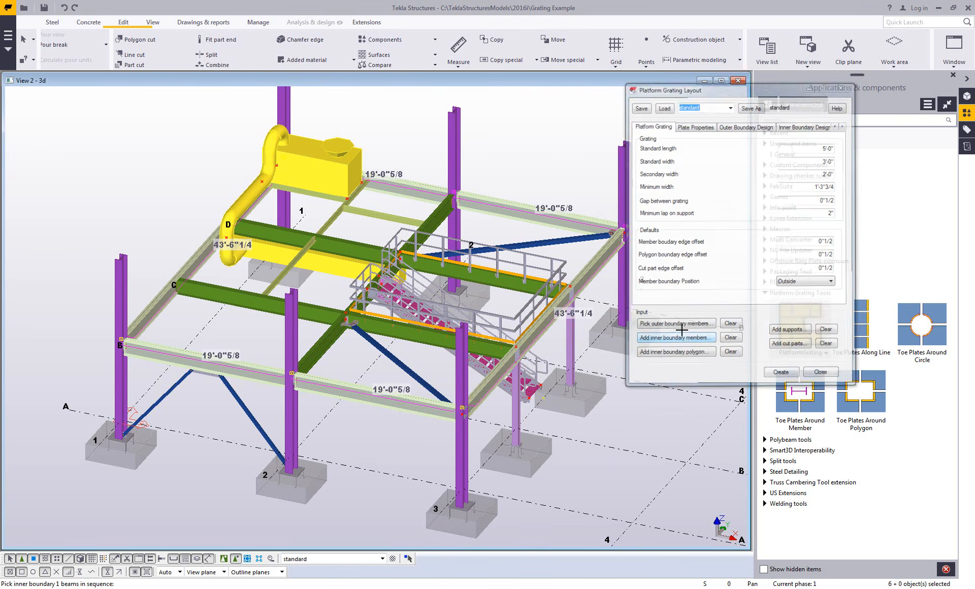
left_click(326, 344)
left_click(450, 277)
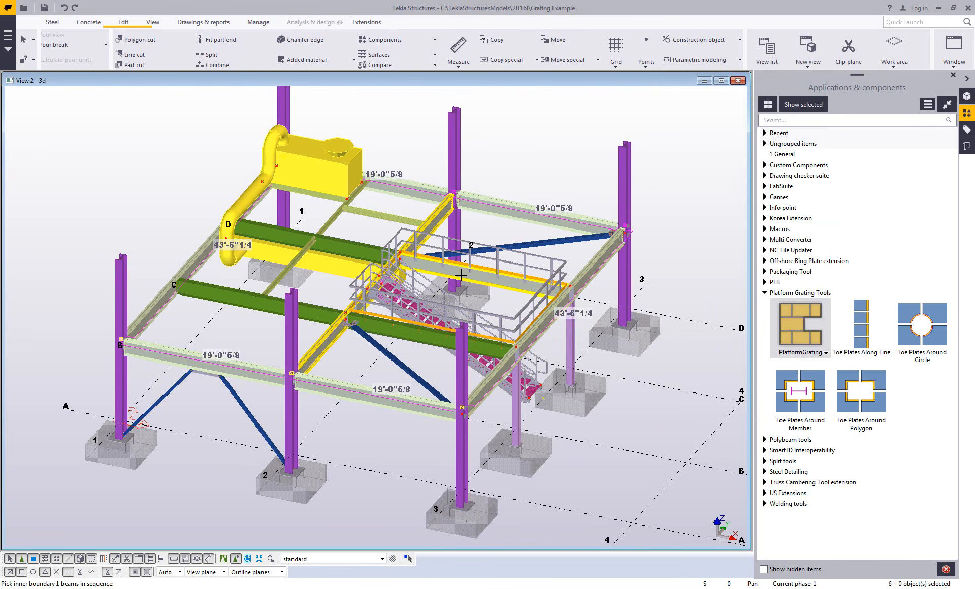
left_click(546, 328)
left_click(488, 355)
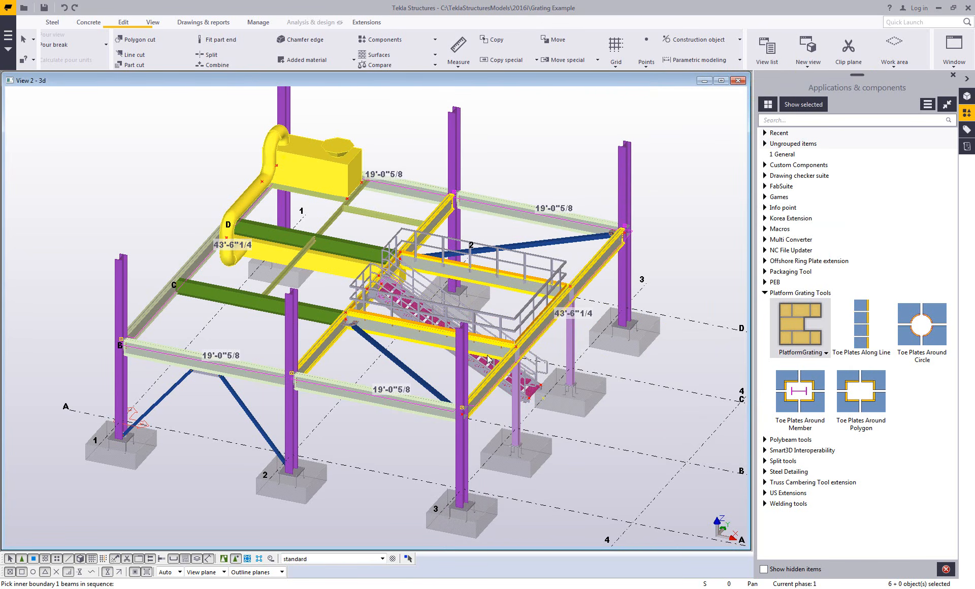
middle_click(488, 354)
left_click(488, 351)
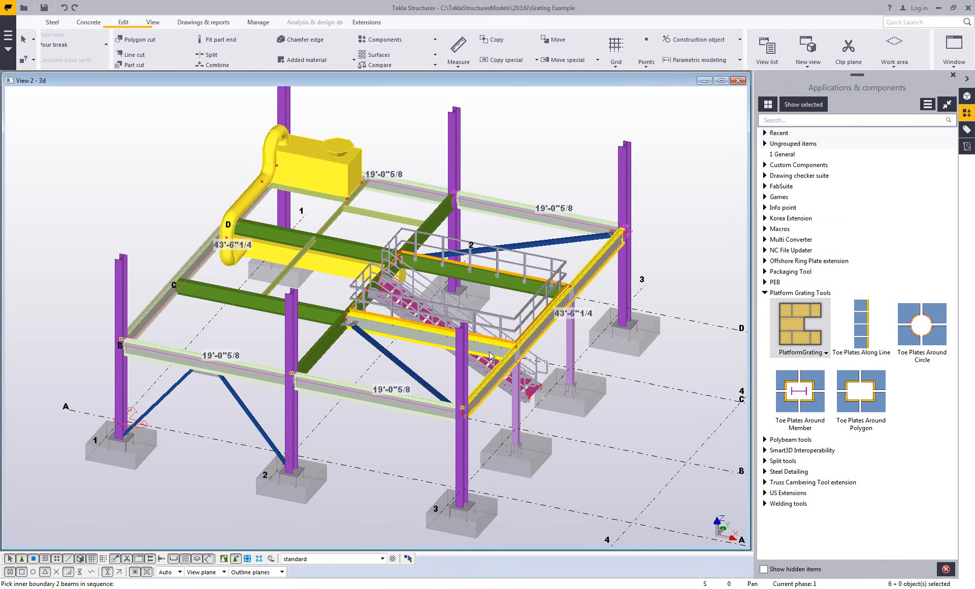
middle_click(490, 353)
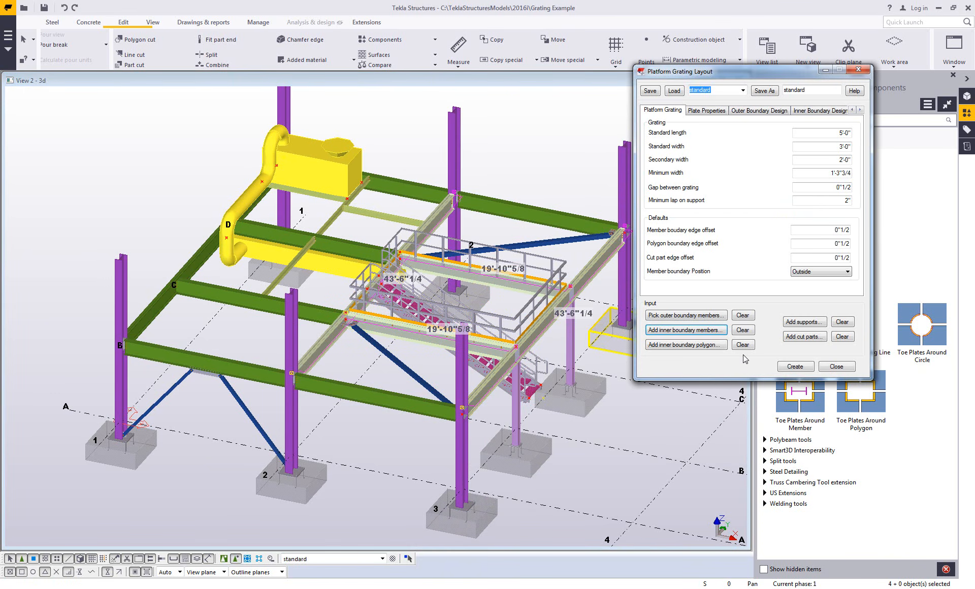
left_click(801, 367)
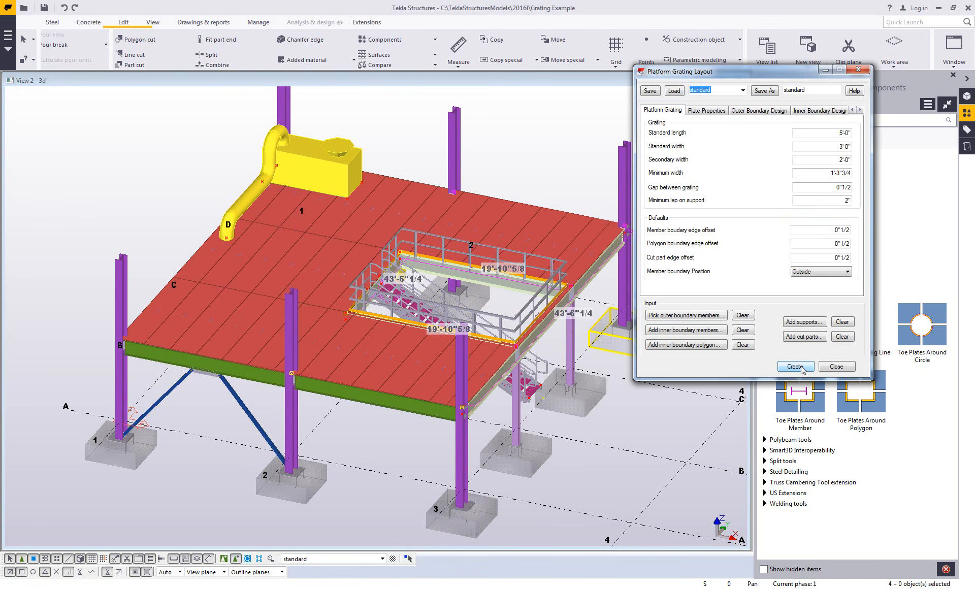
Examine the grating panels and their span direction marks beside the stair opening.
scroll(328, 346, "up", 5)
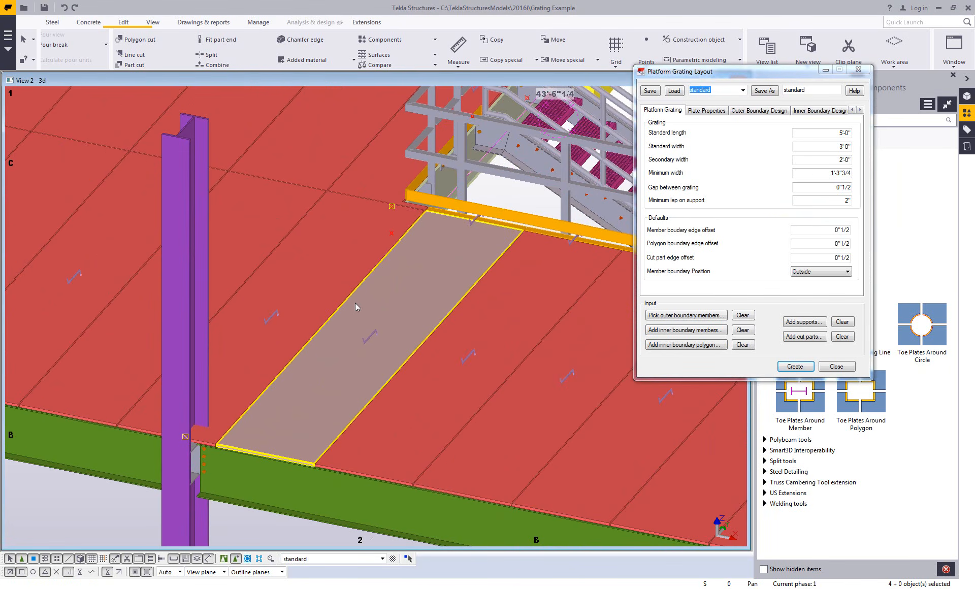
scroll(352, 306, "up", 6)
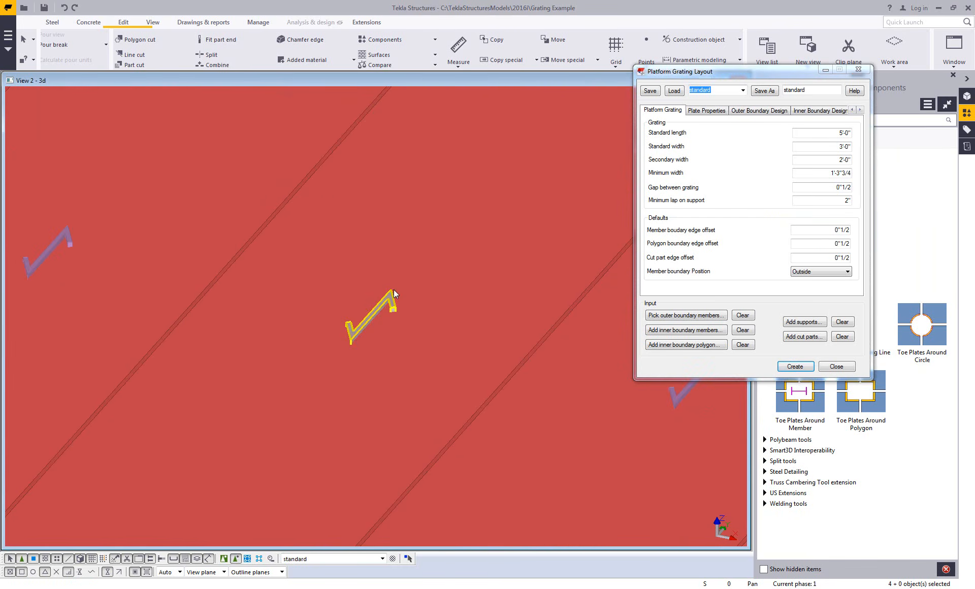
scroll(375, 325, "down", 8)
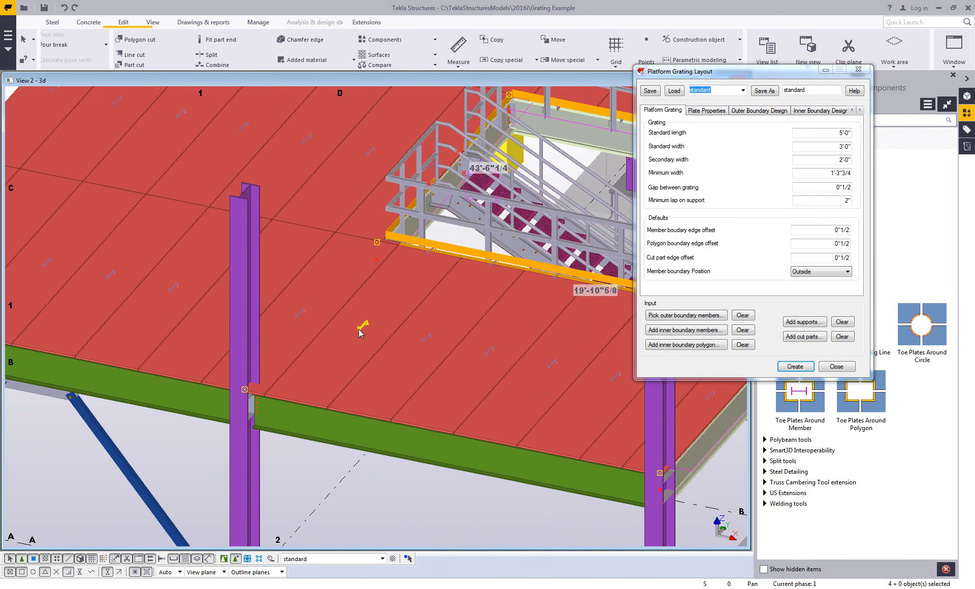
scroll(360, 333, "up", 4)
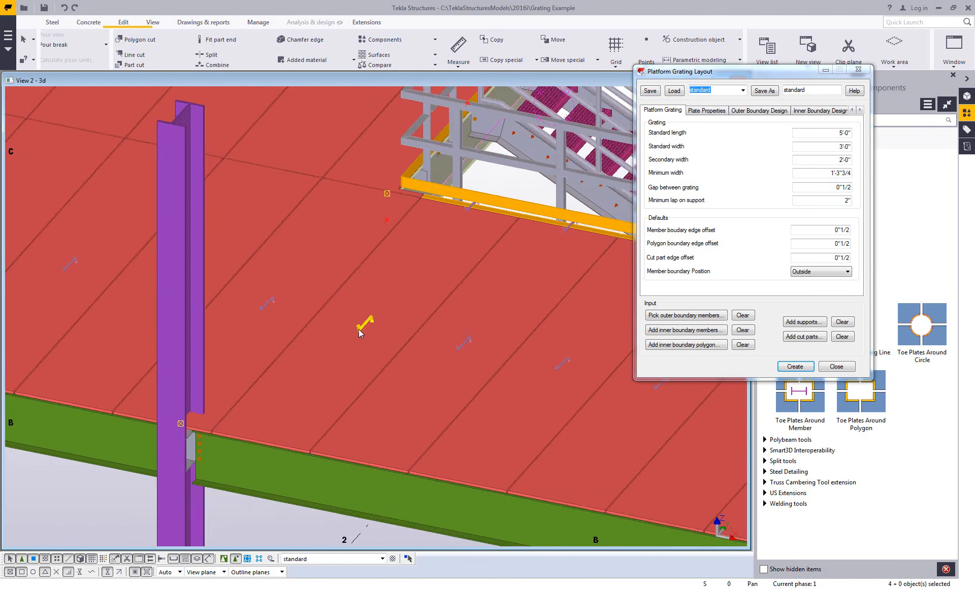
left_click(359, 333)
scroll(399, 312, "down", 3)
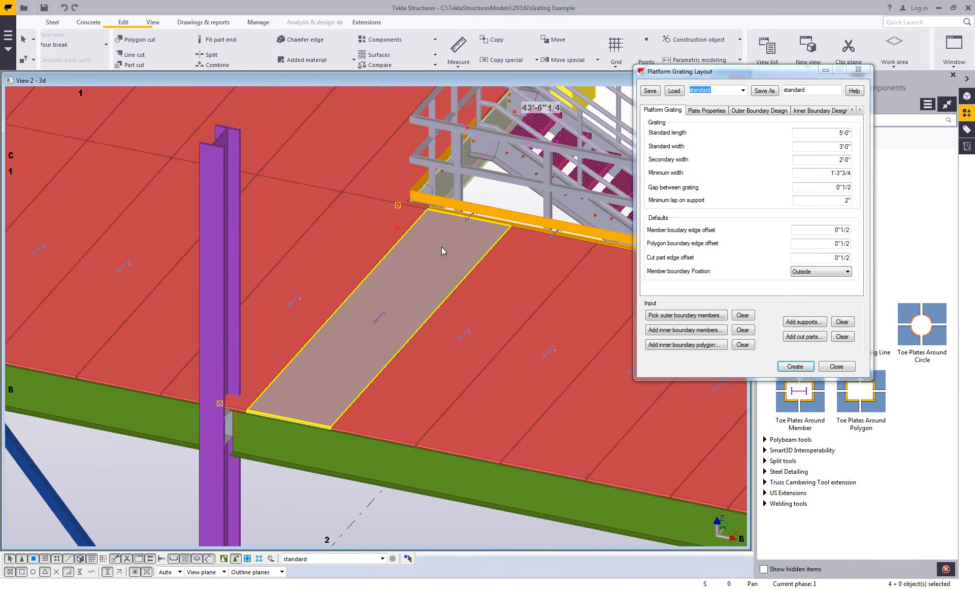
scroll(385, 331, "down", 2)
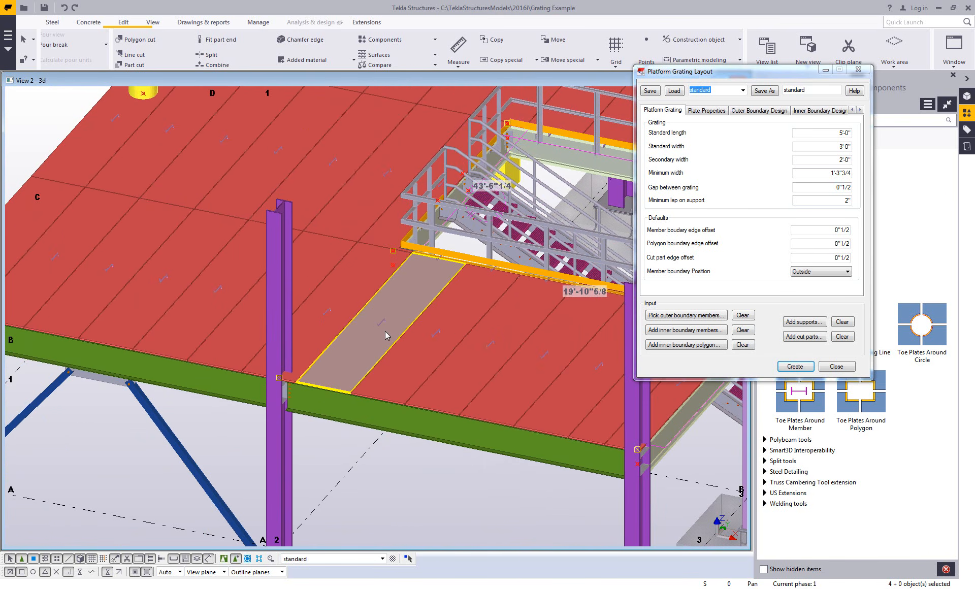
middle_click_drag(491, 191, 398, 337)
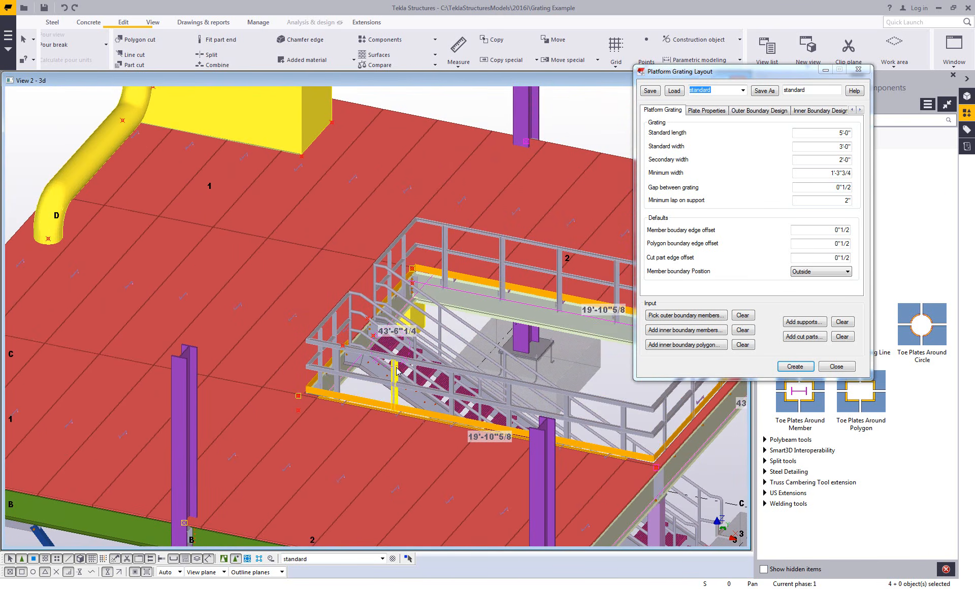
Examine the stair tread gratings up close.
scroll(413, 352, "up", 8)
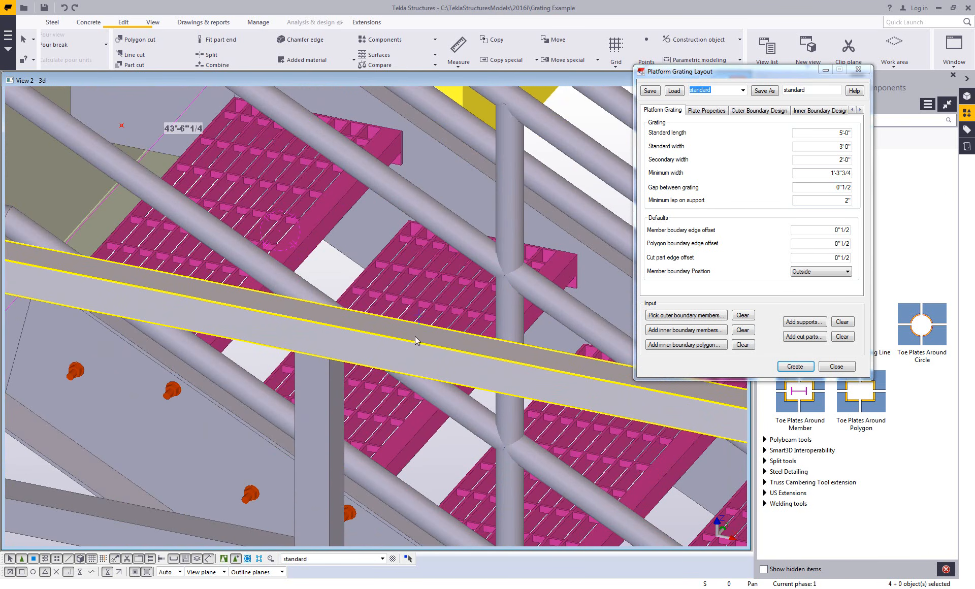
scroll(420, 339, "up", 3)
middle_click_drag(420, 339, 418, 316)
scroll(424, 338, "up", 3)
right_click(418, 316)
left_click(430, 324)
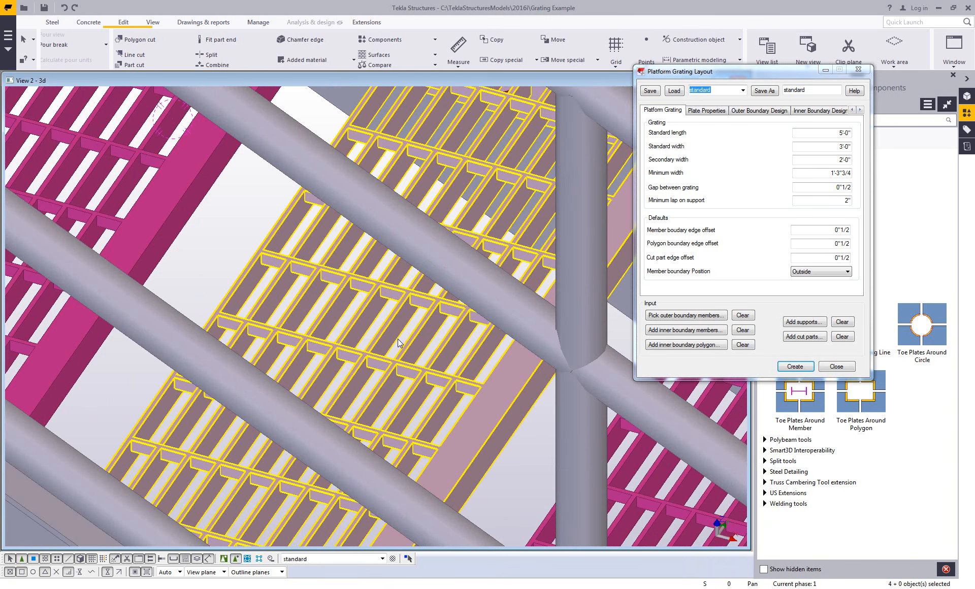
scroll(398, 339, "down", 2)
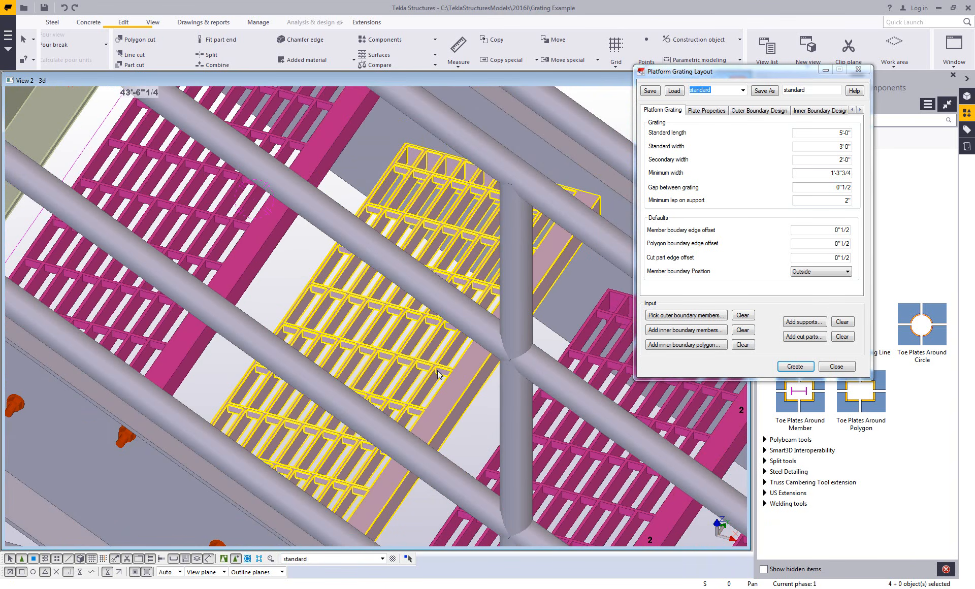
scroll(438, 374, "down", 6)
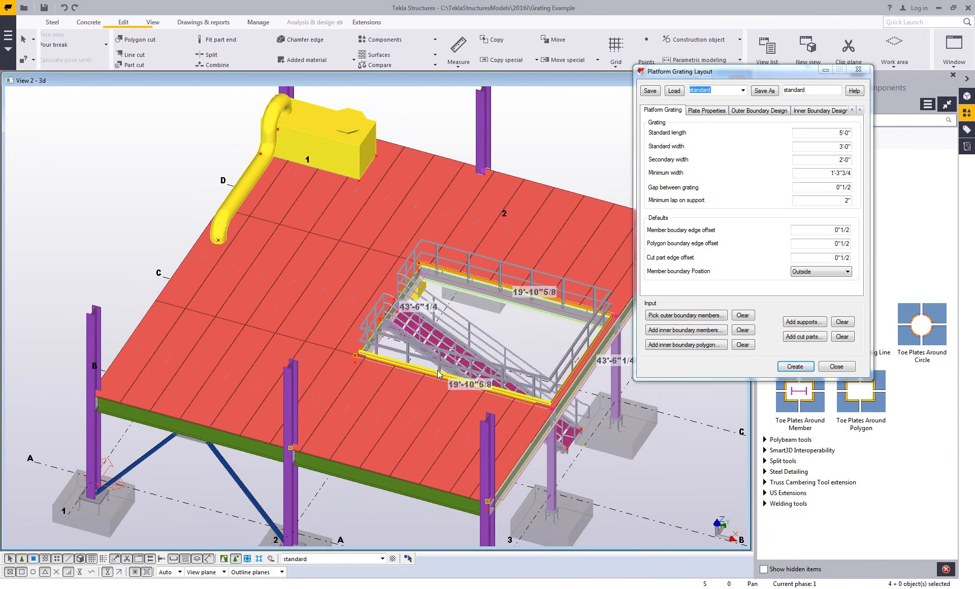
Place a circular toe plate around the yellow pipe, centred on the pipe's end point, in the grating panel it passes through.
middle_click_drag(437, 375, 423, 345, "ctrl")
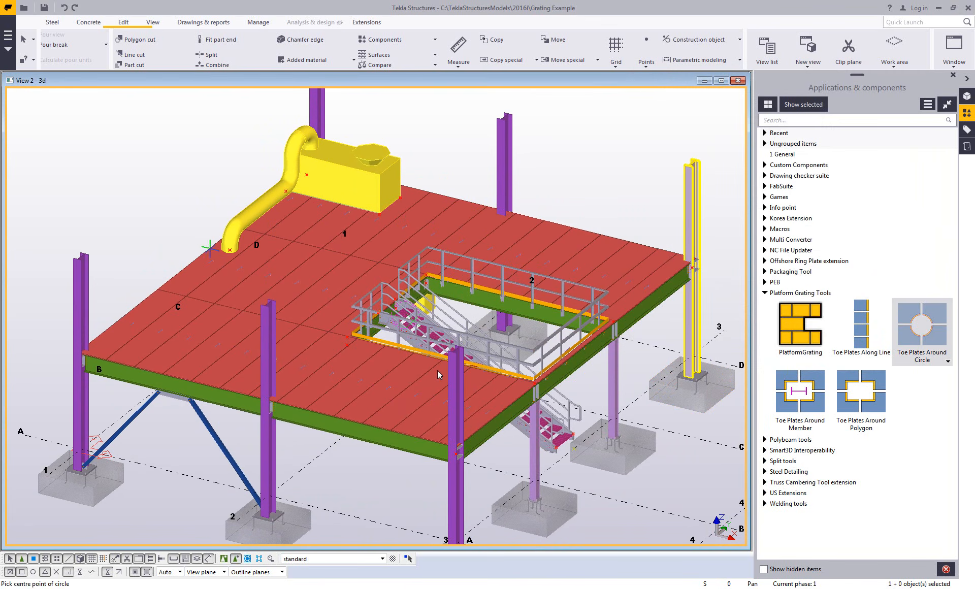
left_click(230, 250)
scroll(226, 251, "up", 6)
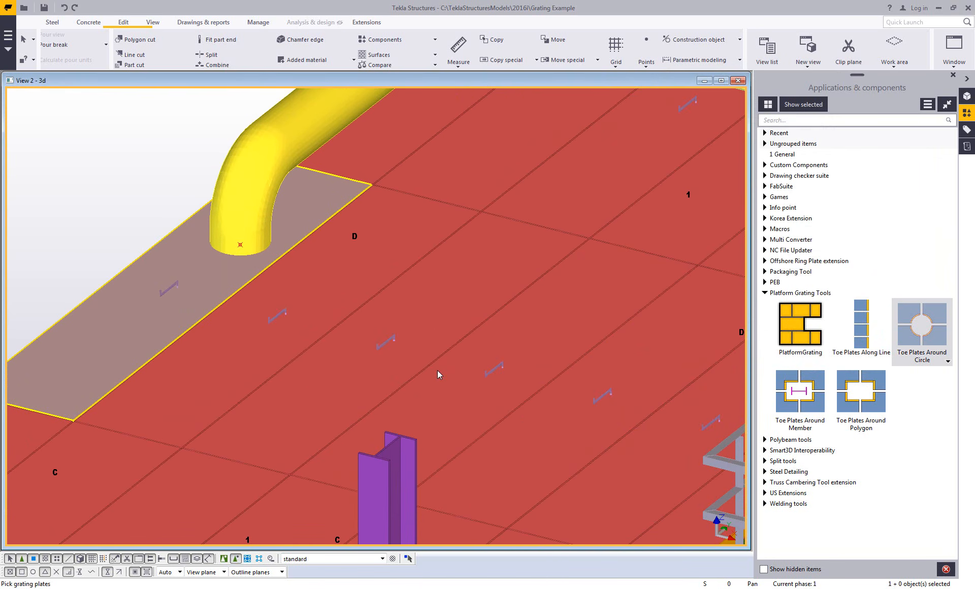
middle_click(437, 371)
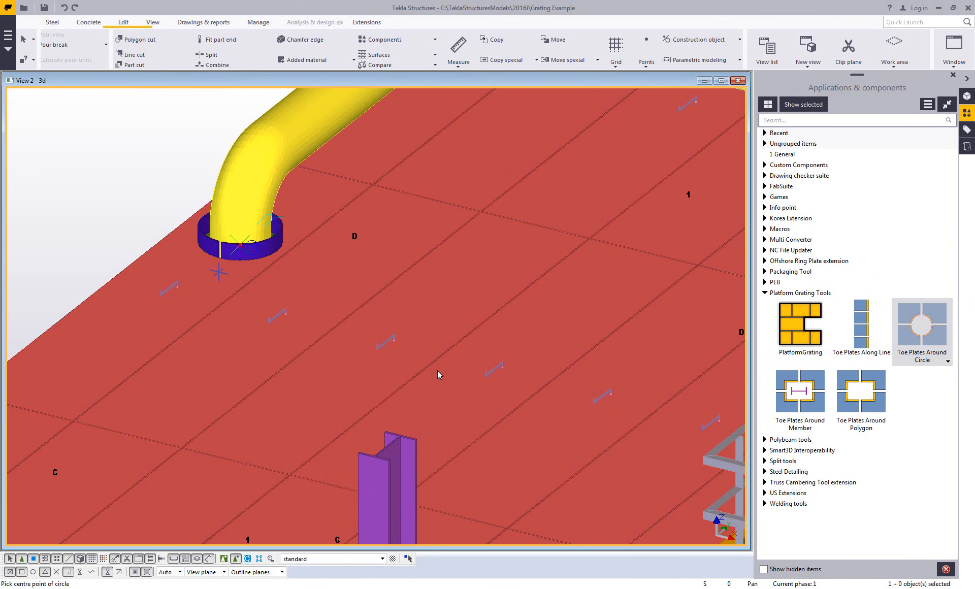
right_click(210, 267)
left_click(223, 272)
Inspect the circular opening in the grating panel under the pipe by showing only that panel, and restore the full rendered view.
left_click(218, 277)
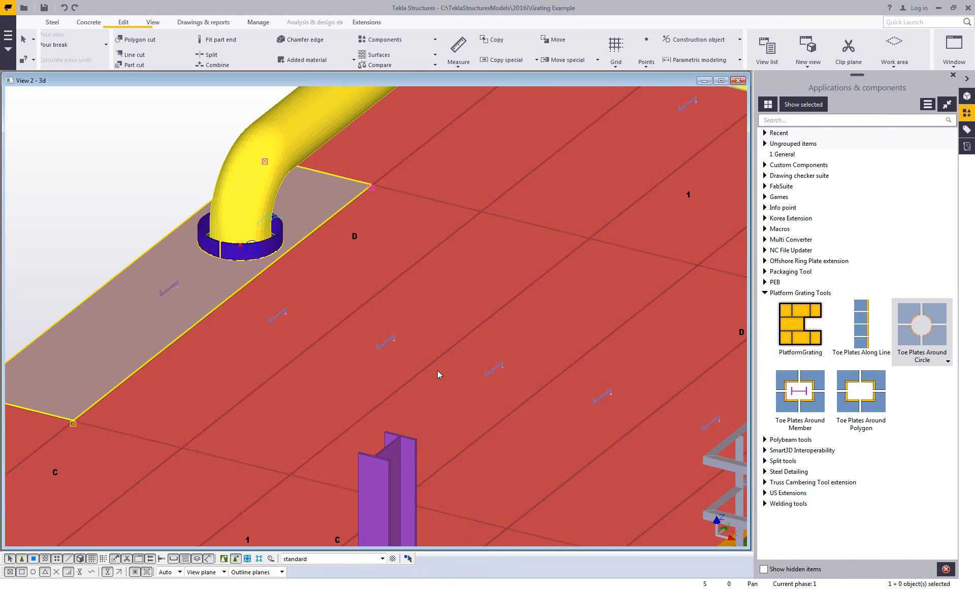
key("ctrl+5")
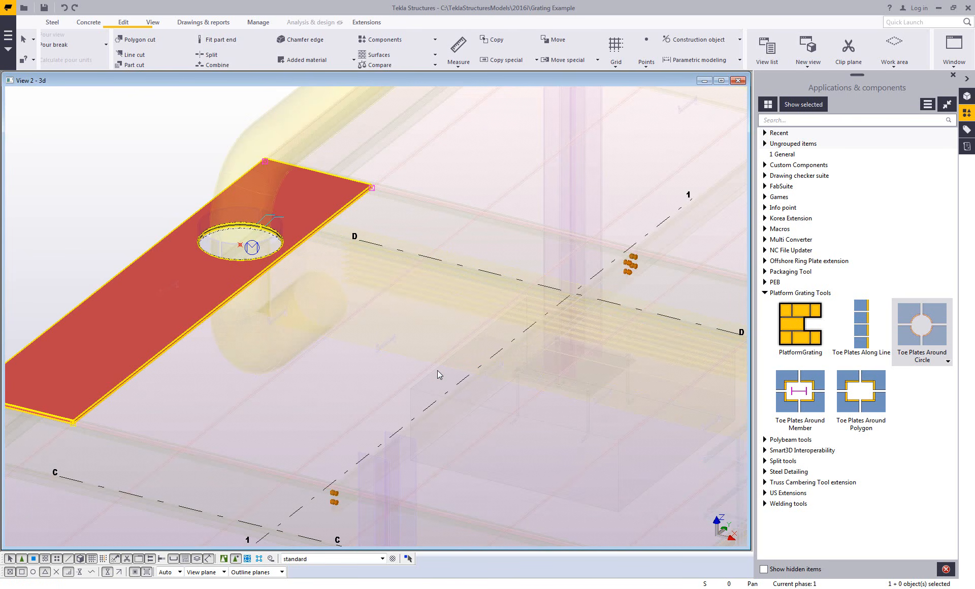
key("ctrl+4")
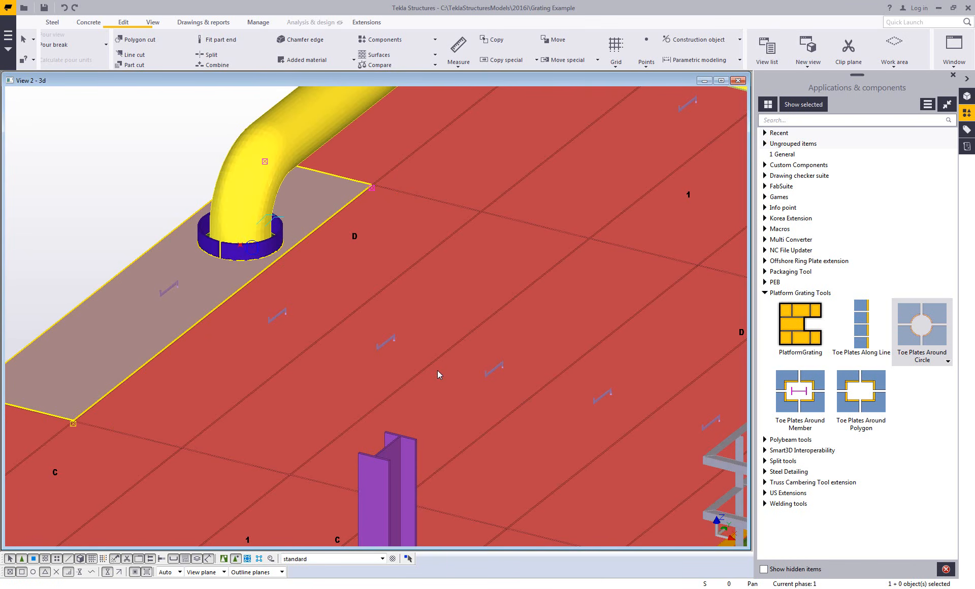
key("v")
left_click(240, 245)
mouse_move(241, 244)
middle_mouse_down("ctrl")
mouse_move(247, 320)
mouse_move(310, 325)
mouse_move(306, 310)
mouse_move(229, 272)
middle_mouse_up("ctrl")
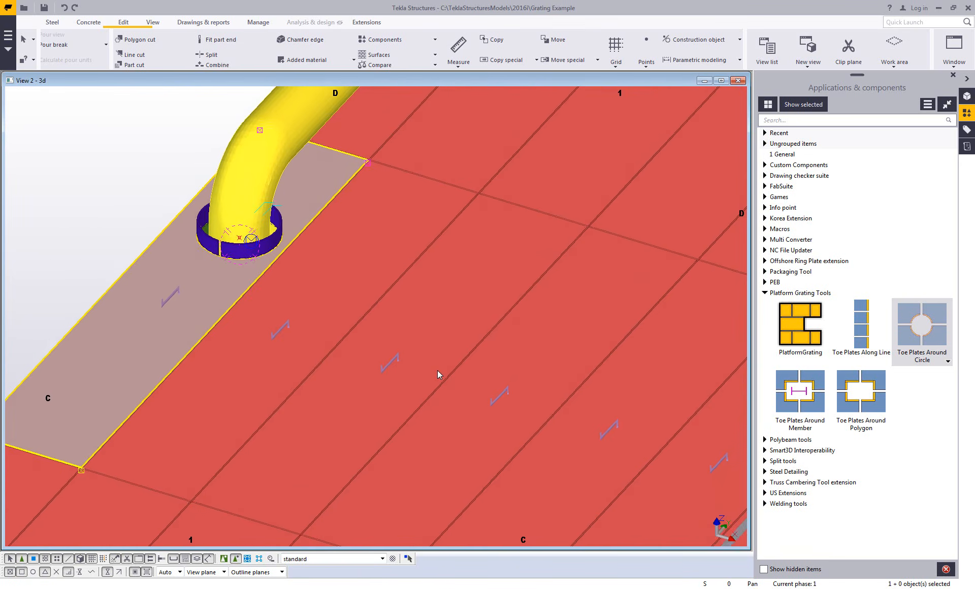
Place polygon toe plates around the yellow box equipment, using its four base corners and the grating panels beneath it.
scroll(438, 374, "down", 10)
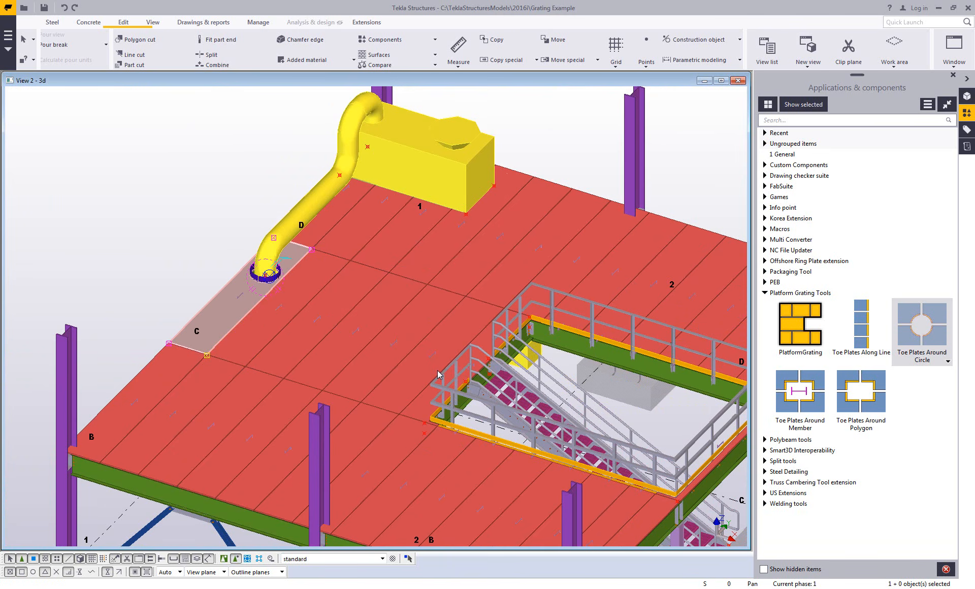
left_click(861, 391)
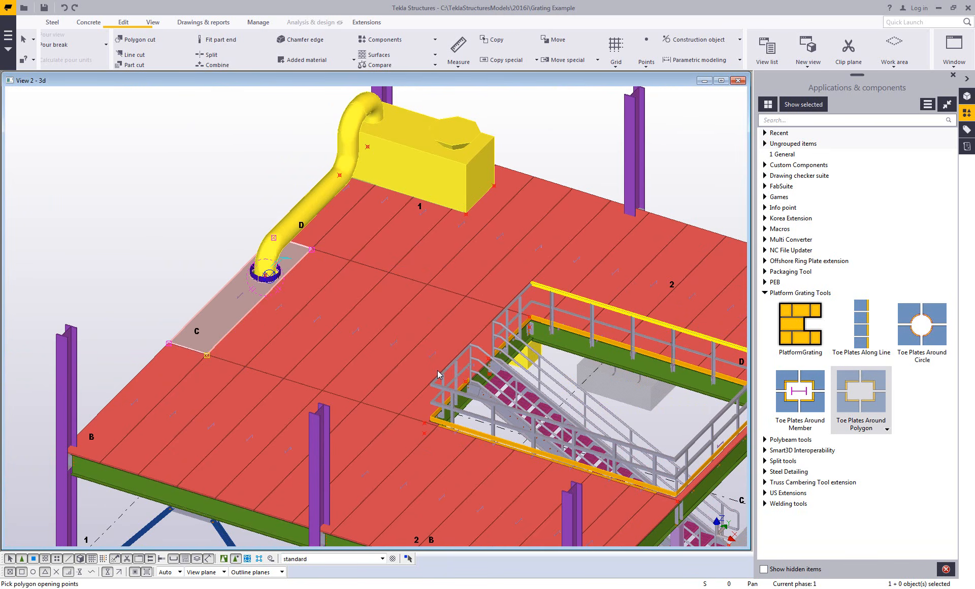
left_click(340, 175)
left_click(367, 147)
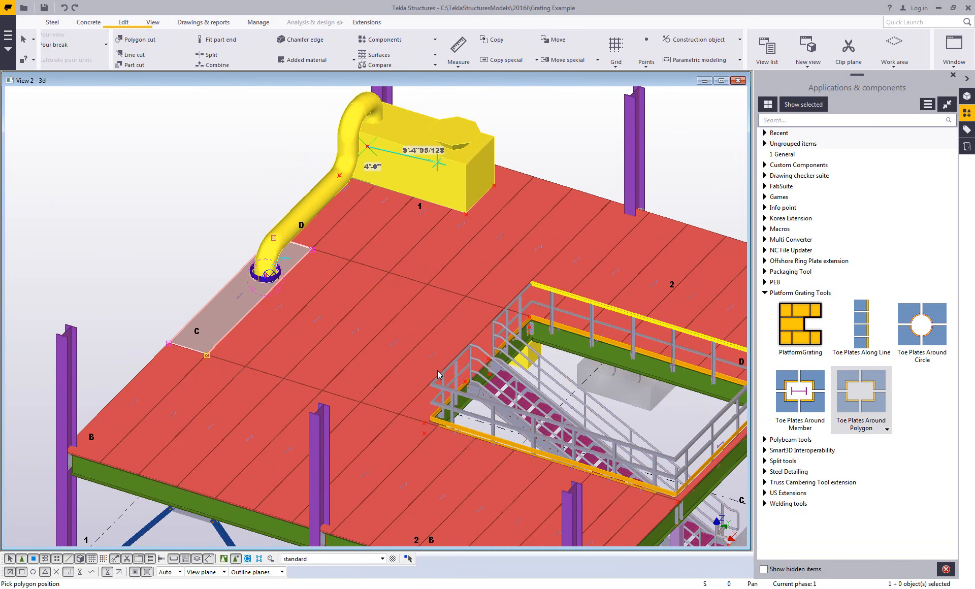
left_click(493, 185)
left_click(466, 214)
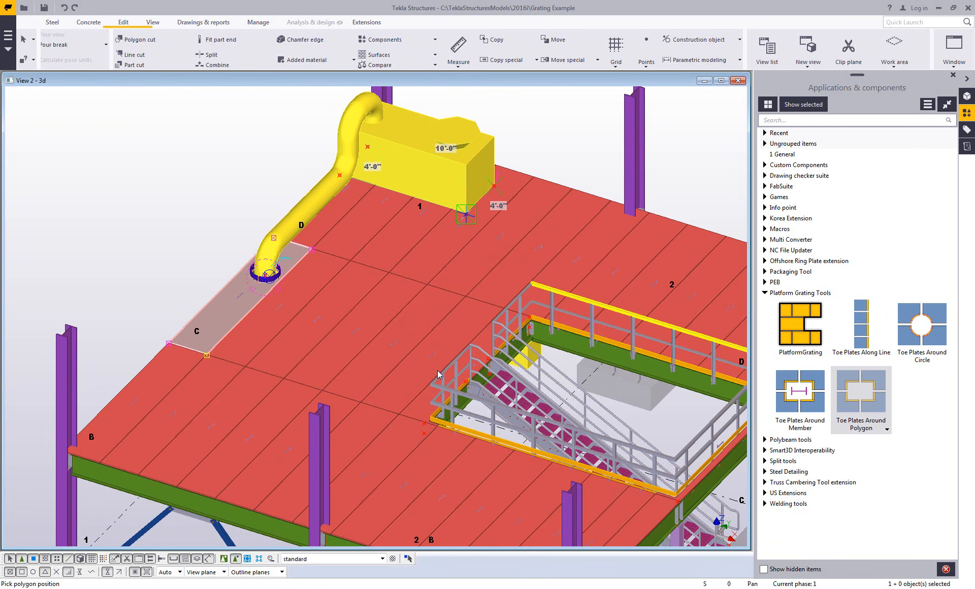
middle_click(465, 214)
key("ctrl+Tab")
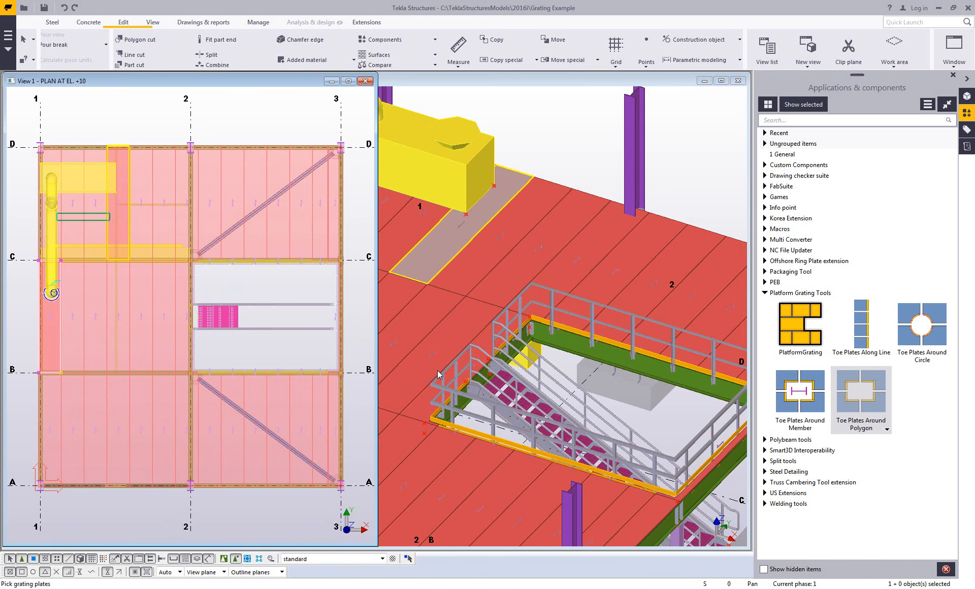
middle_click(438, 374)
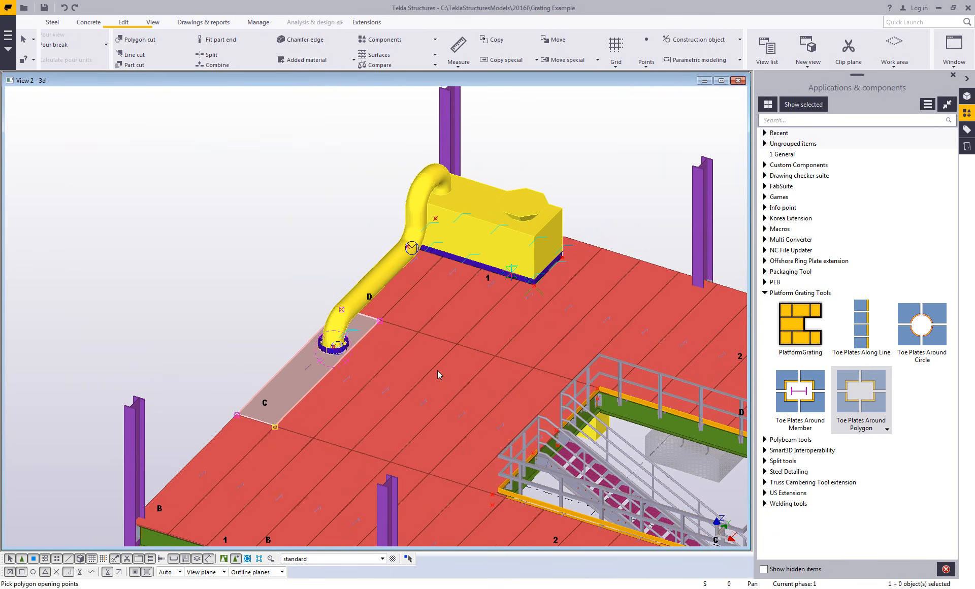
Inspect the rectangular grating opening under the equipment with see-through and wireframe part display, and restore the full rendered view.
key("shift+2")
scroll(540, 263, "up", 3)
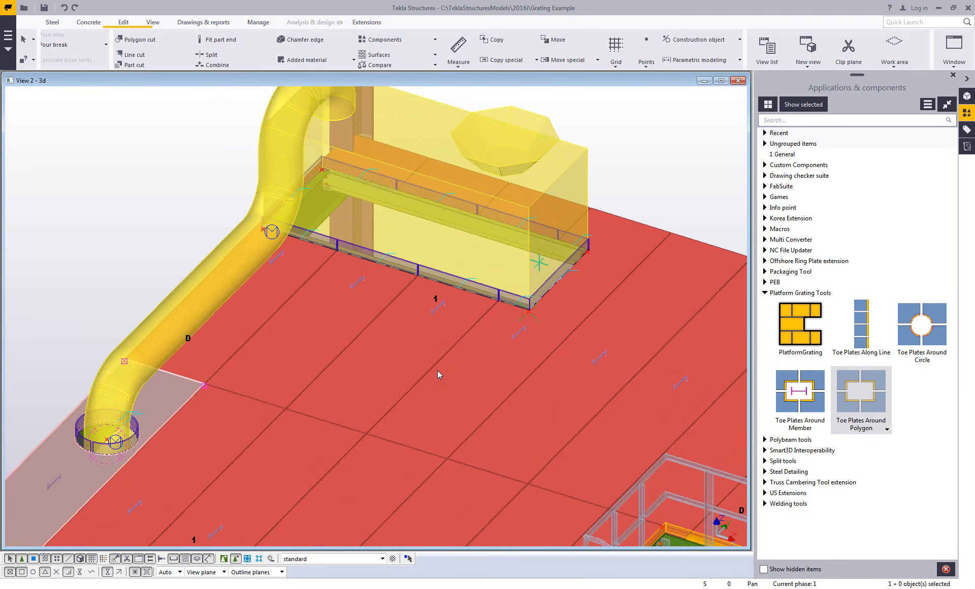
key("shift+1")
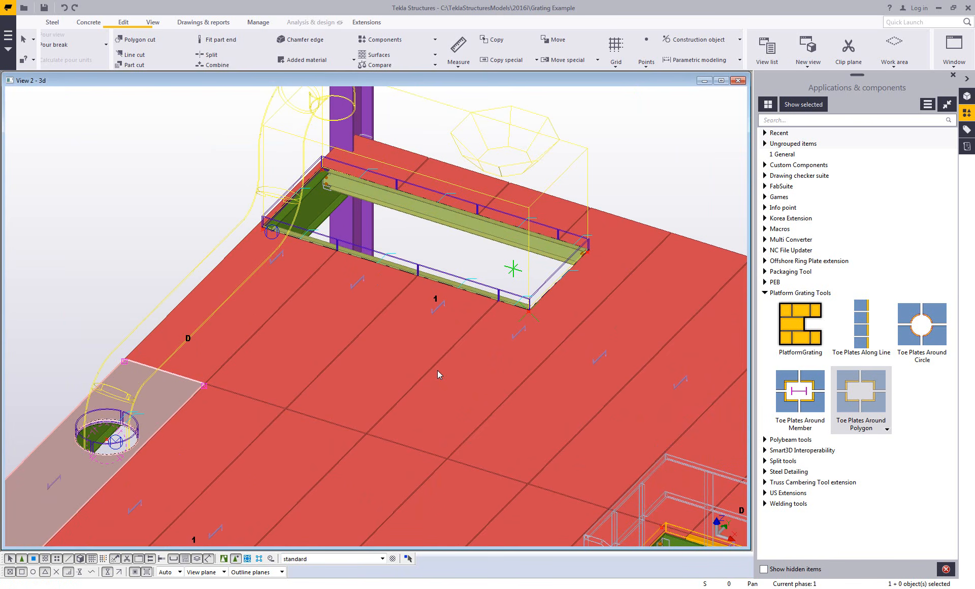
key("shift+4")
scroll(437, 370, "down", 3)
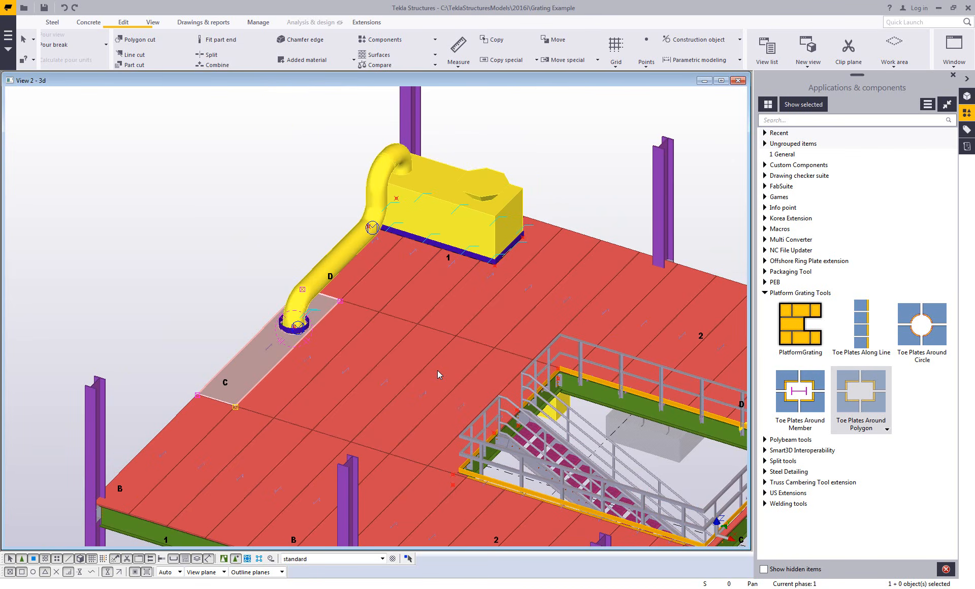
Place member toe plates around the corner column at grid A/1, cutting the grating panel it passes through.
left_click(800, 399)
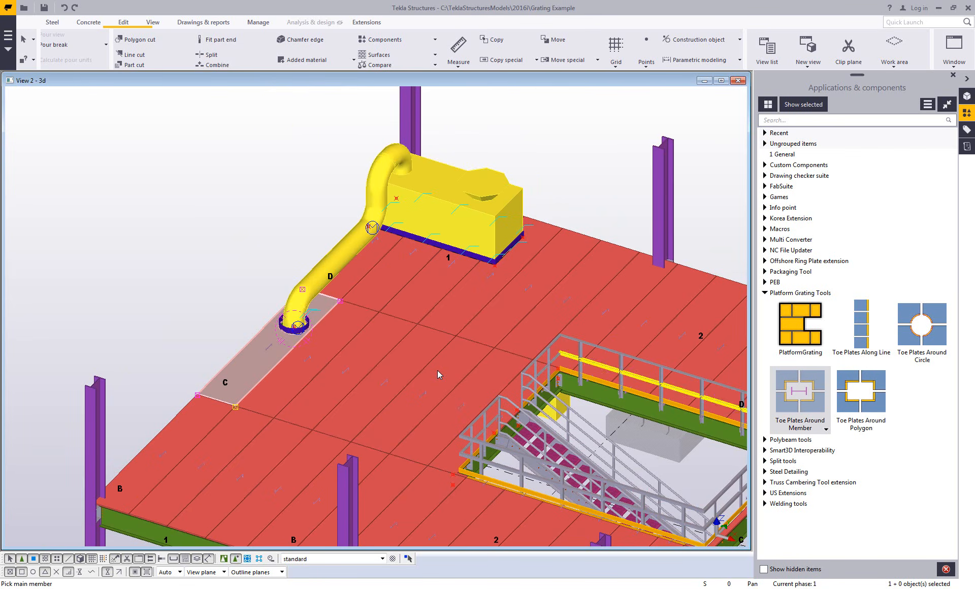
middle_click_drag(157, 498, 196, 389)
scroll(164, 385, "up", 4)
left_click(120, 335)
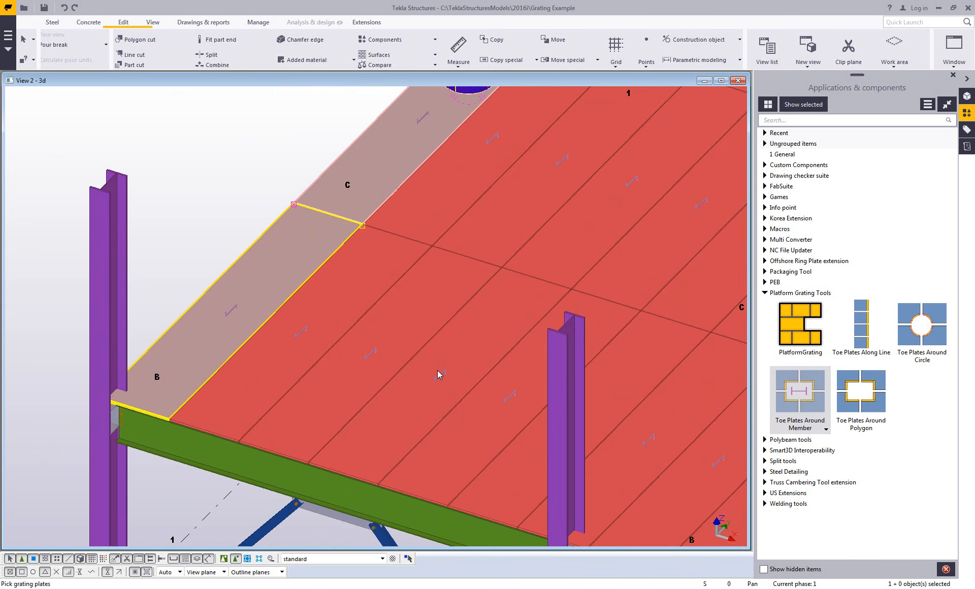
middle_click(144, 383)
scroll(133, 396, "up", 4)
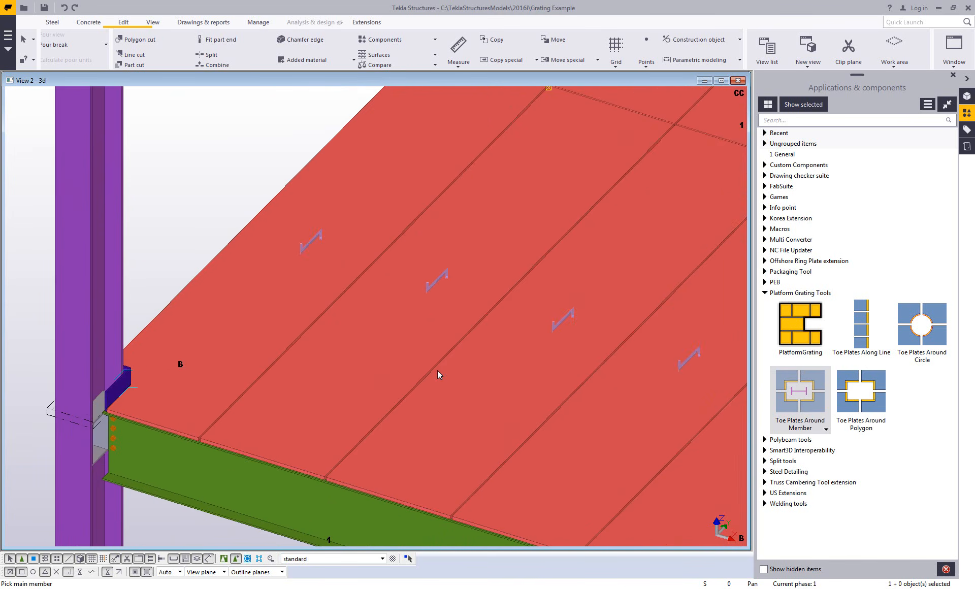
Place member toe plates around the edge column at grid A/2 in the adjoining grating panel, and end the command.
scroll(161, 377, "down", 5)
middle_click_drag(577, 518, 492, 406)
scroll(492, 414, "up", 4)
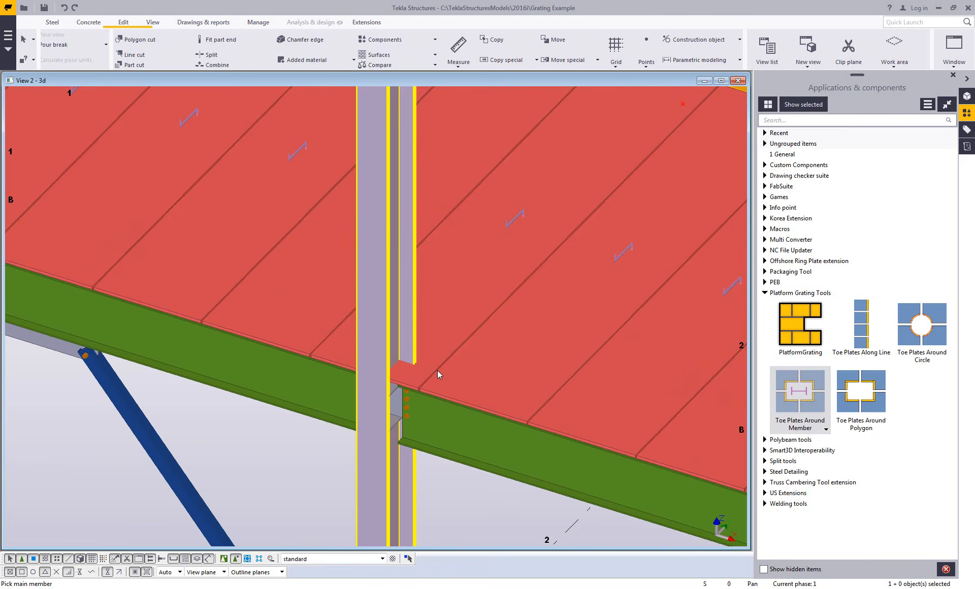
left_click(402, 335)
left_click(439, 332)
middle_click(438, 333)
scroll(438, 332, "down", 1)
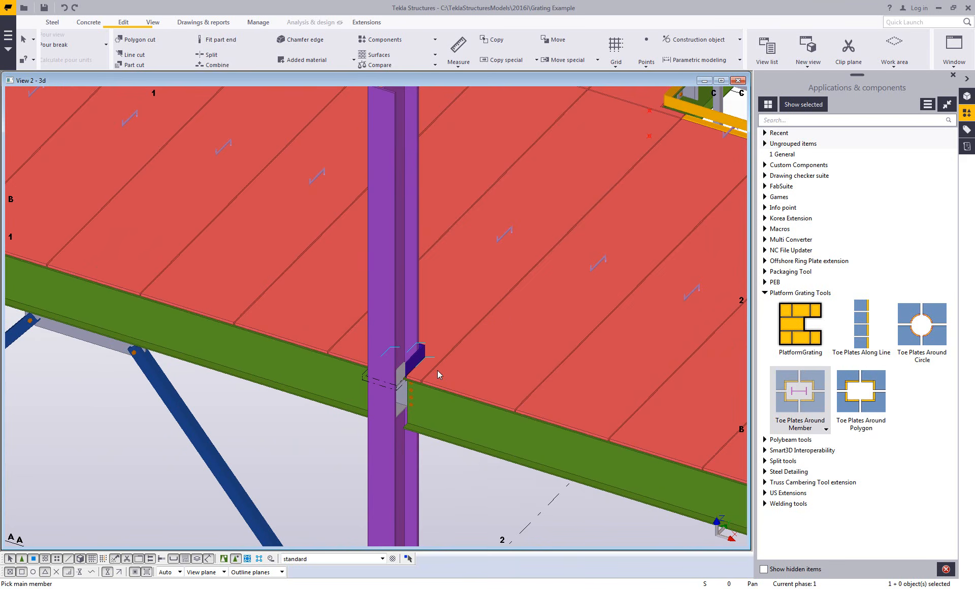
right_click(446, 313)
left_click(474, 320)
scroll(413, 364, "up", 3)
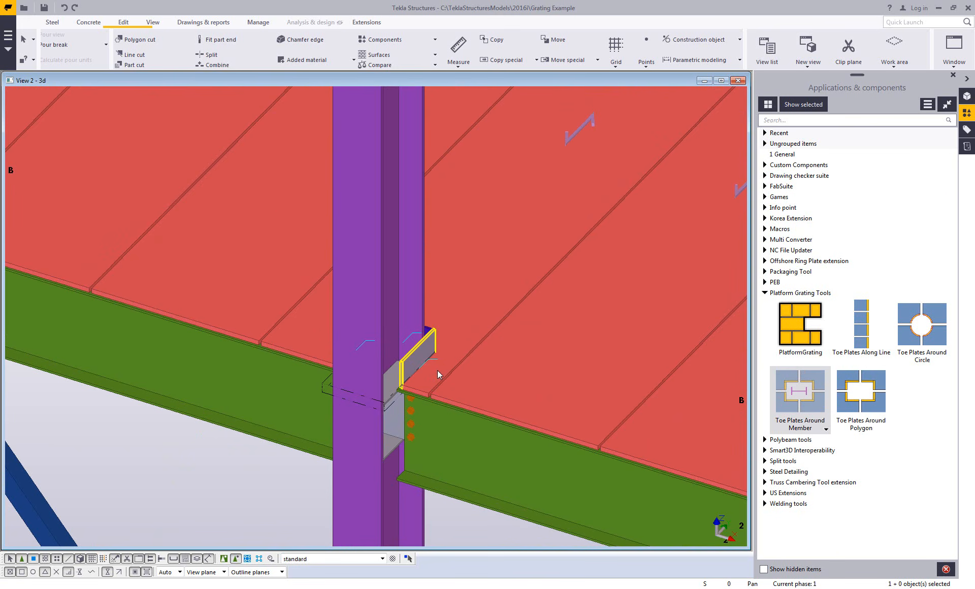
scroll(437, 370, "down", 2)
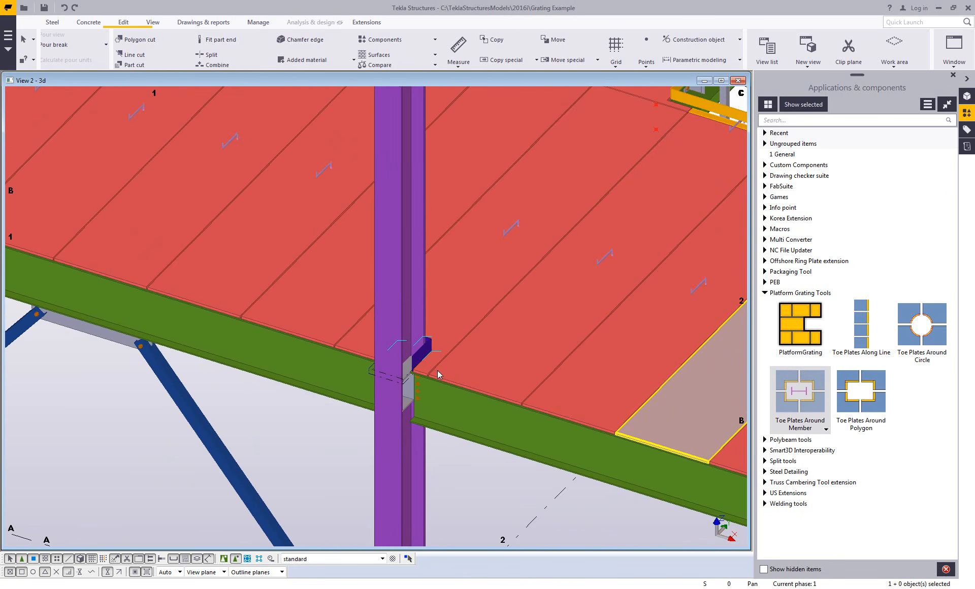
Place toe plates along the platform edge on grid line A from column 1 to column 2, for all grating panels in that bay.
left_click(861, 326)
middle_click_drag(395, 364, 452, 359)
key("ctrl+Tab")
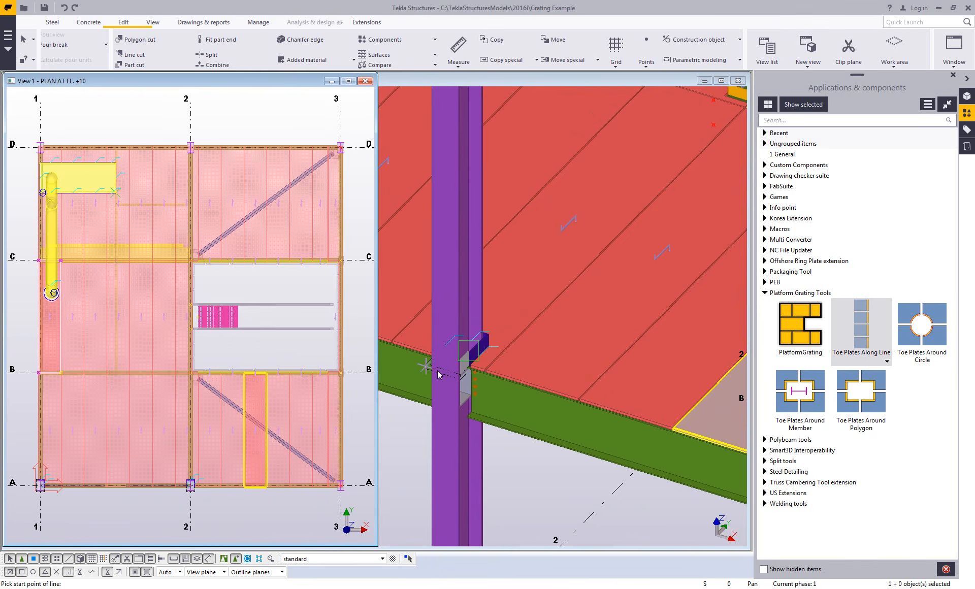
middle_click_drag(66, 469, 88, 394)
scroll(84, 412, "up", 2)
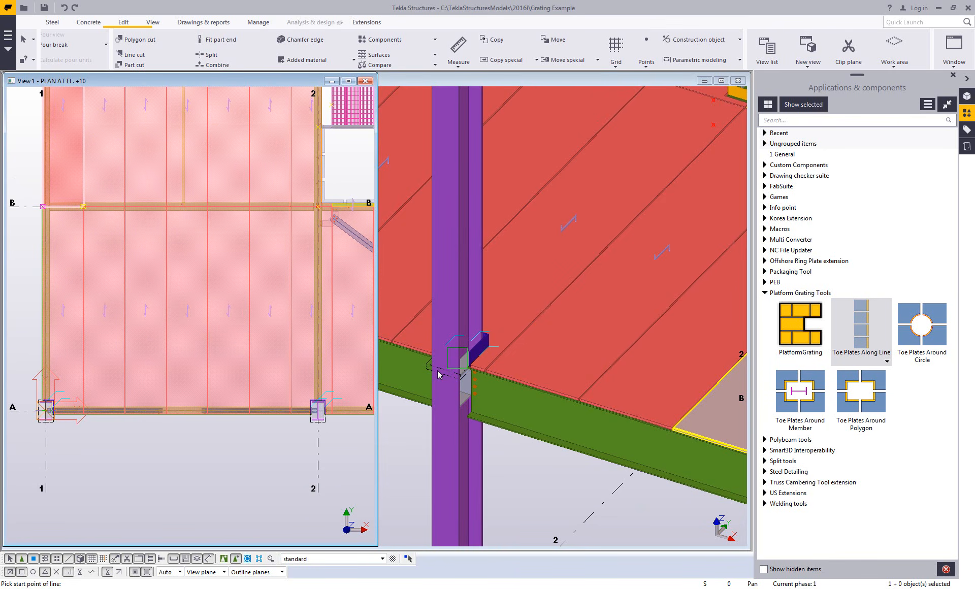
left_click(46, 411)
left_click(317, 410)
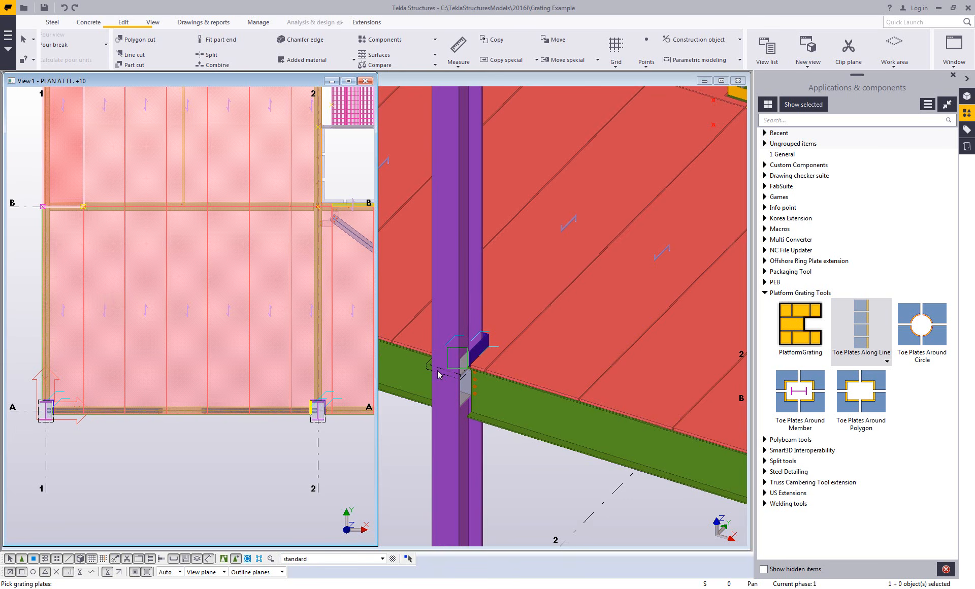
left_click_drag(299, 380, 68, 354)
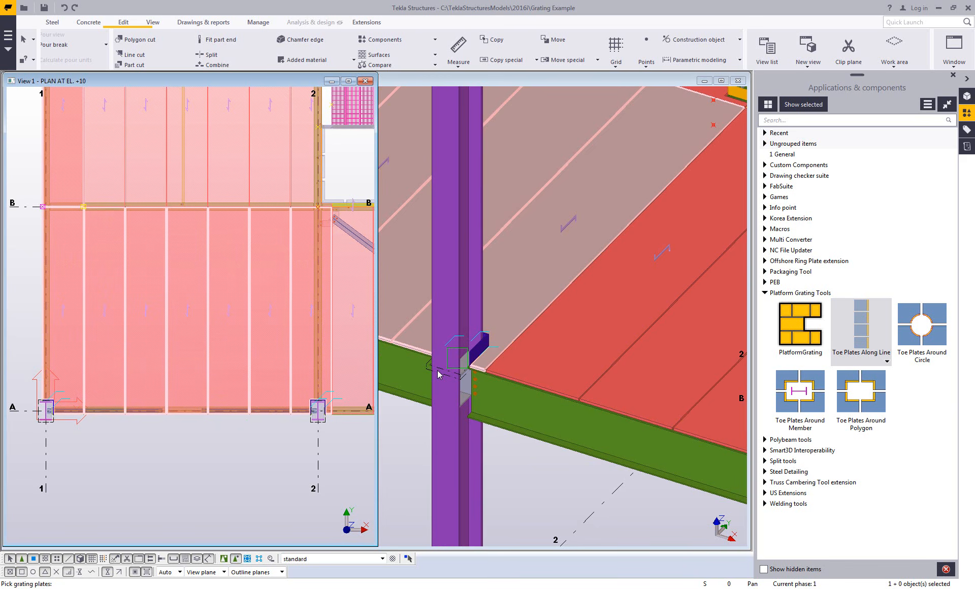
middle_click(69, 355)
middle_click_drag(487, 372, 548, 361)
scroll(437, 374, "down", 4)
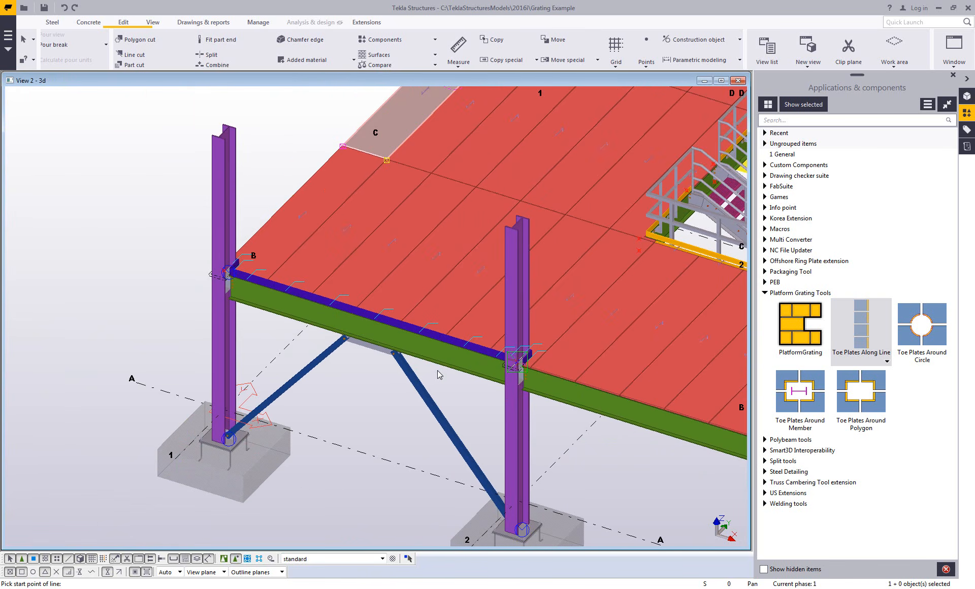
scroll(439, 374, "down", 3)
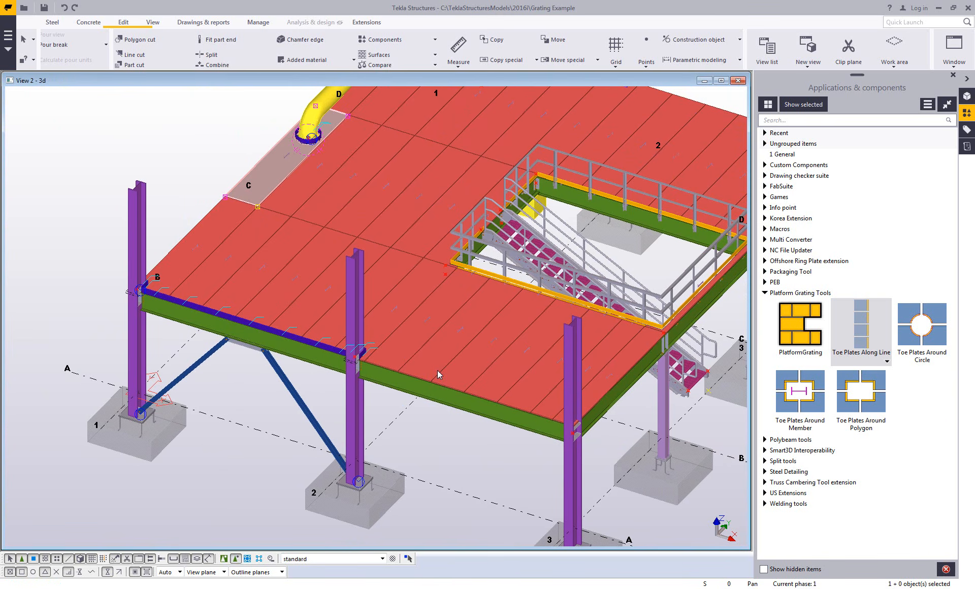
scroll(439, 374, "down", 2)
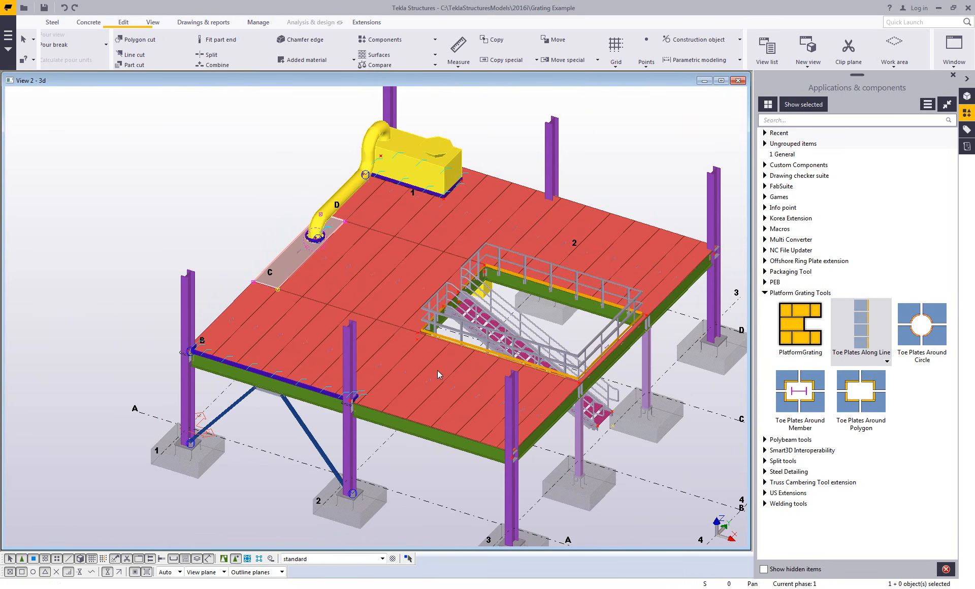